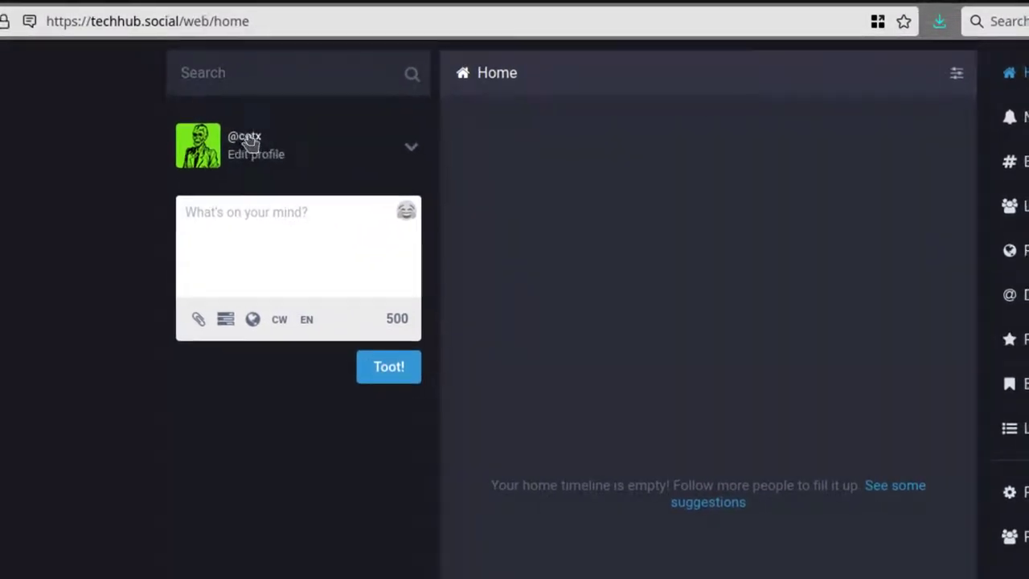
Step: Open the account's own Mastodon profile for editing and go to its profile metadata section
{"action": "left_click", "coordinate": [251, 140]}
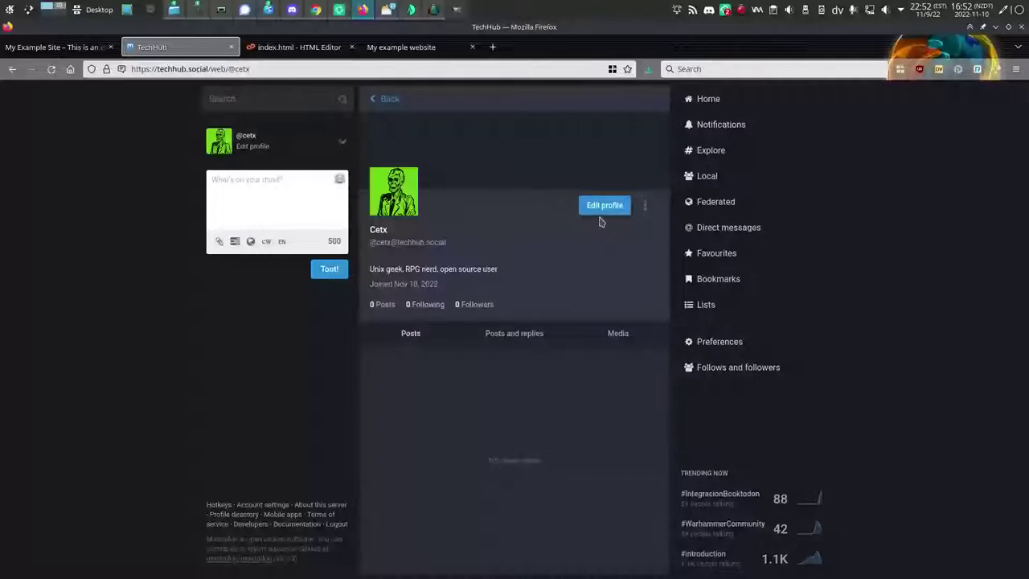
{"action": "left_click", "coordinate": [602, 206]}
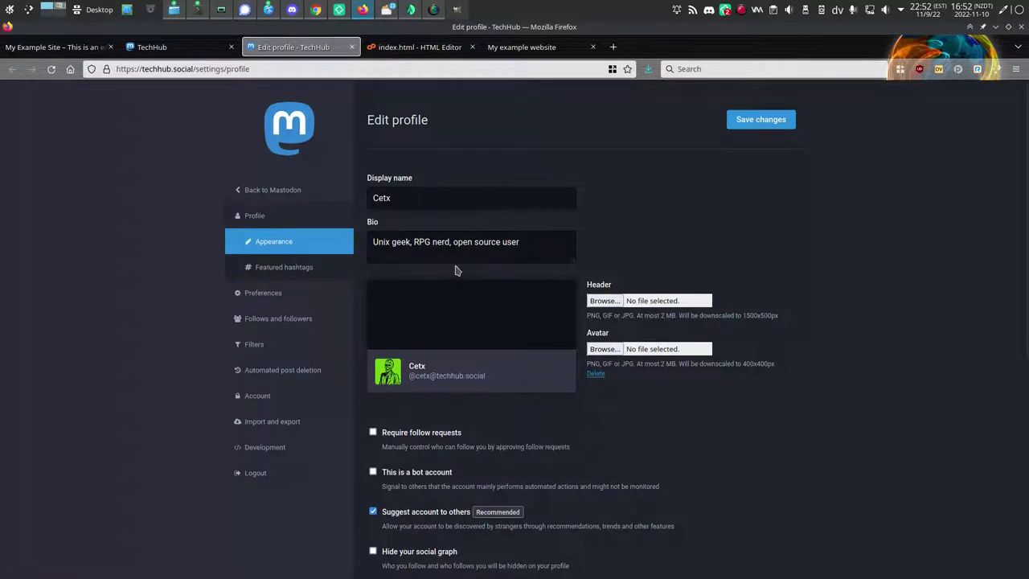
{"action": "scroll", "coordinate": [457, 270], "scroll_direction": "down", "scroll_amount": 5}
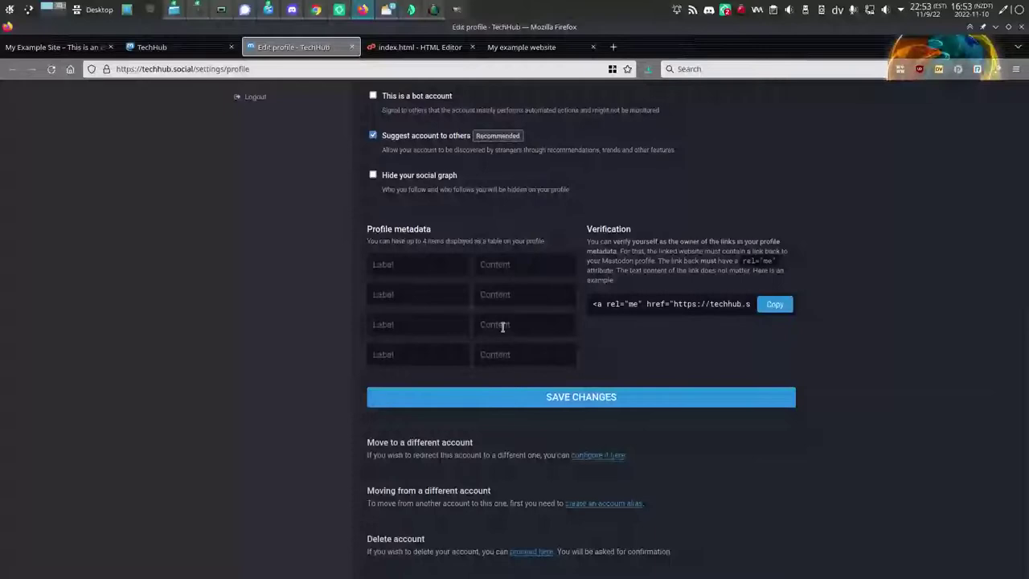
Step: Fill the first profile metadata row with the label "My website" and the site's address, myexamplewebsite.tk/wp/
{"action": "left_click", "coordinate": [401, 264]}
{"action": "type", "text": "My websit"}
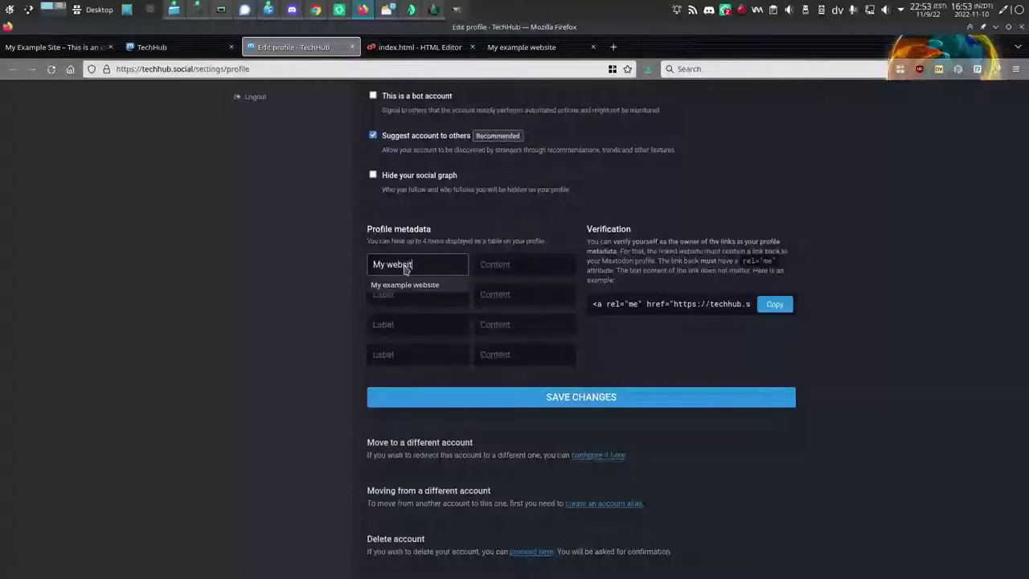
{"action": "type", "text": "e"}
{"action": "key", "text": "Tab"}
{"action": "left_click", "coordinate": [413, 267]}
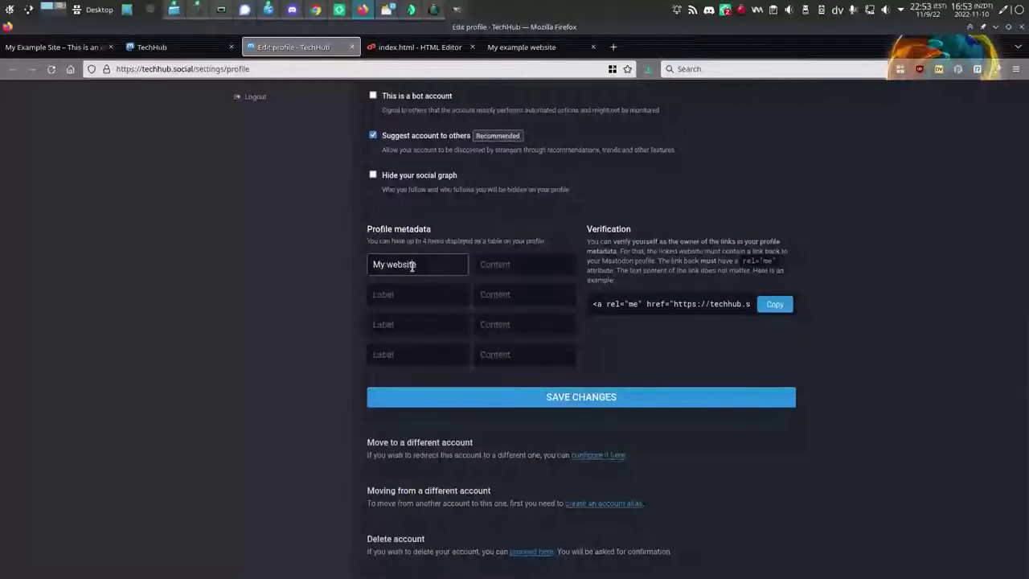
{"action": "left_click", "coordinate": [494, 265]}
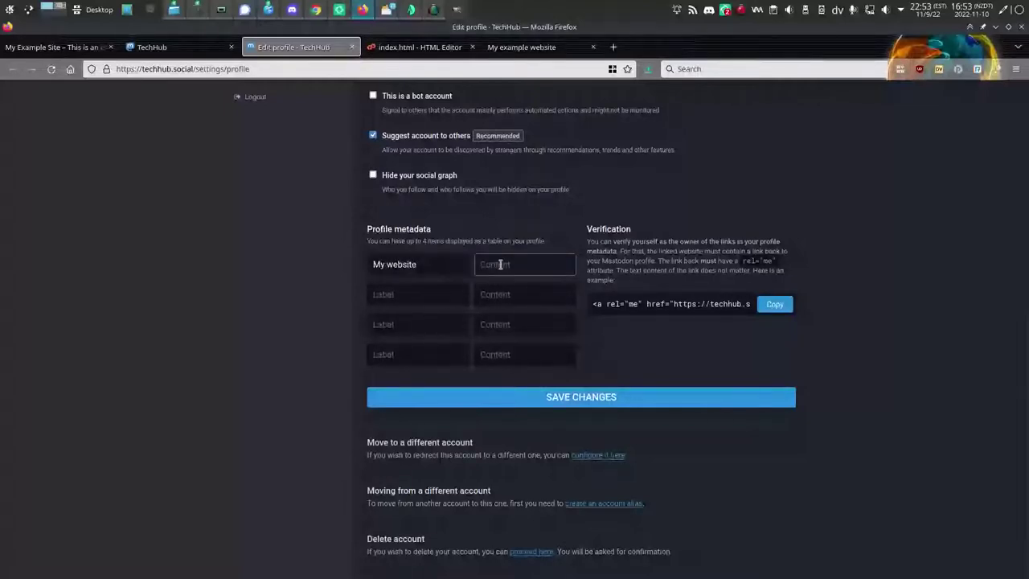
{"action": "left_click", "coordinate": [500, 269]}
{"action": "left_click", "coordinate": [520, 295]}
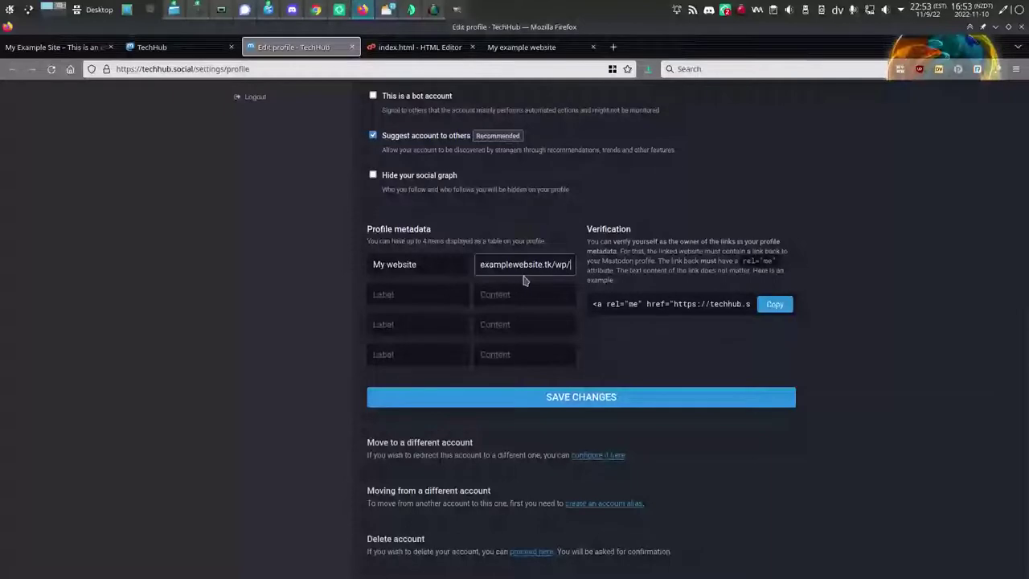
{"action": "left_click", "coordinate": [531, 298]}
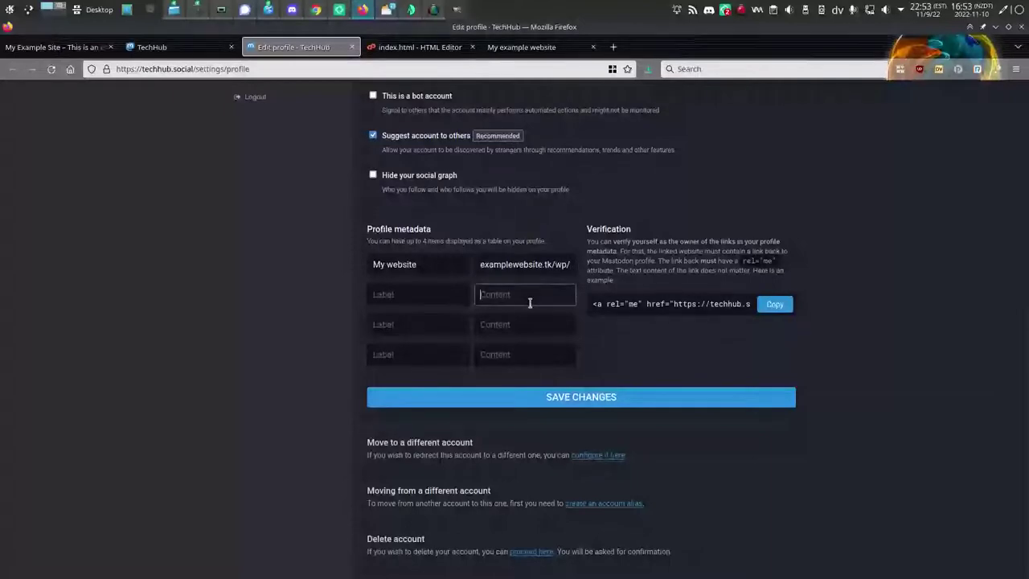
{"action": "left_click", "coordinate": [571, 266]}
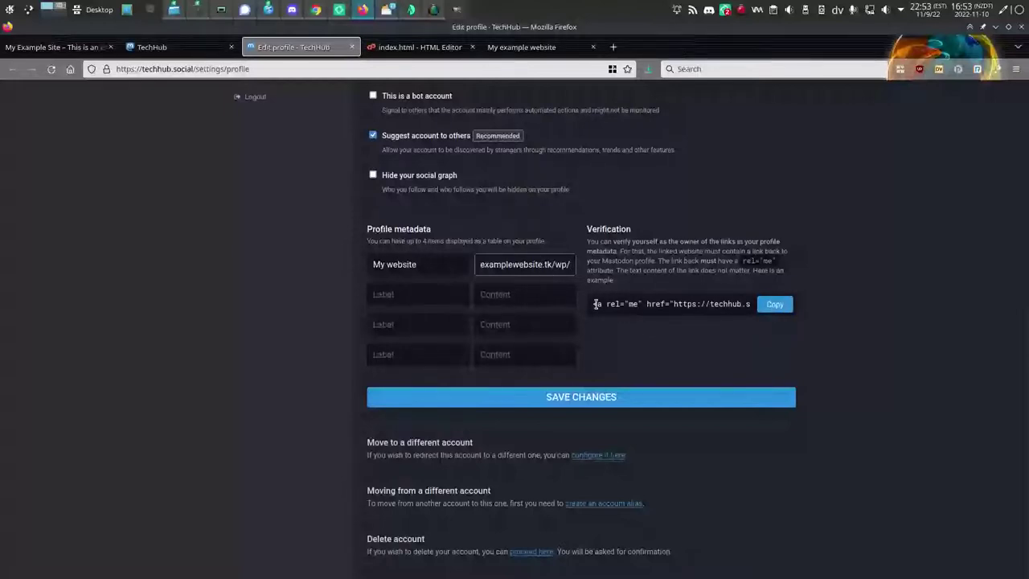
Step: Copy the rel="me" verification link code for the Mastodon profile
{"action": "double_click", "coordinate": [608, 230]}
{"action": "left_click", "coordinate": [647, 232]}
{"action": "left_click", "coordinate": [770, 309]}
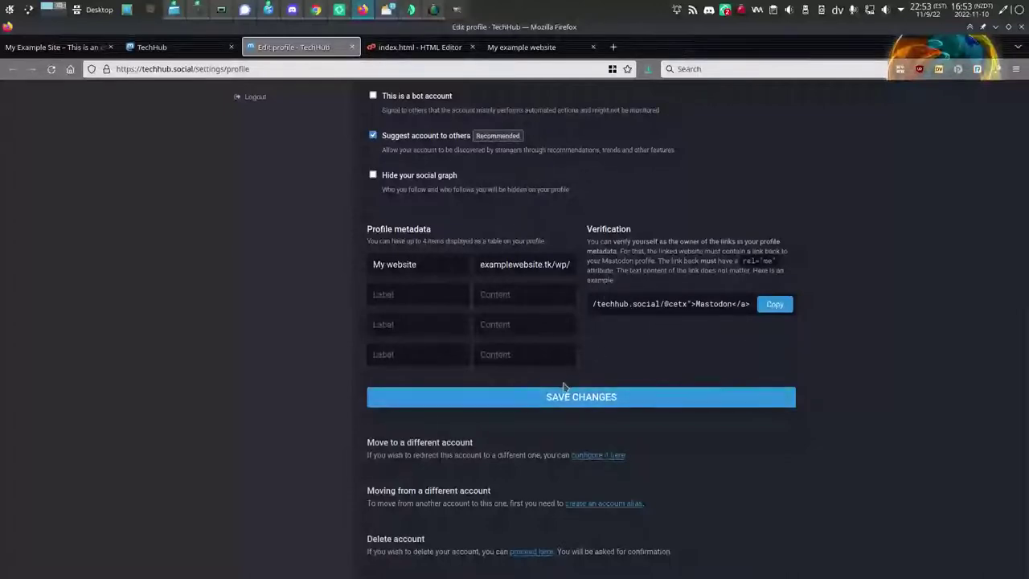
Step: Save the profile changes and return to Mastodon to view the account's profile page
{"action": "left_click", "coordinate": [586, 398]}
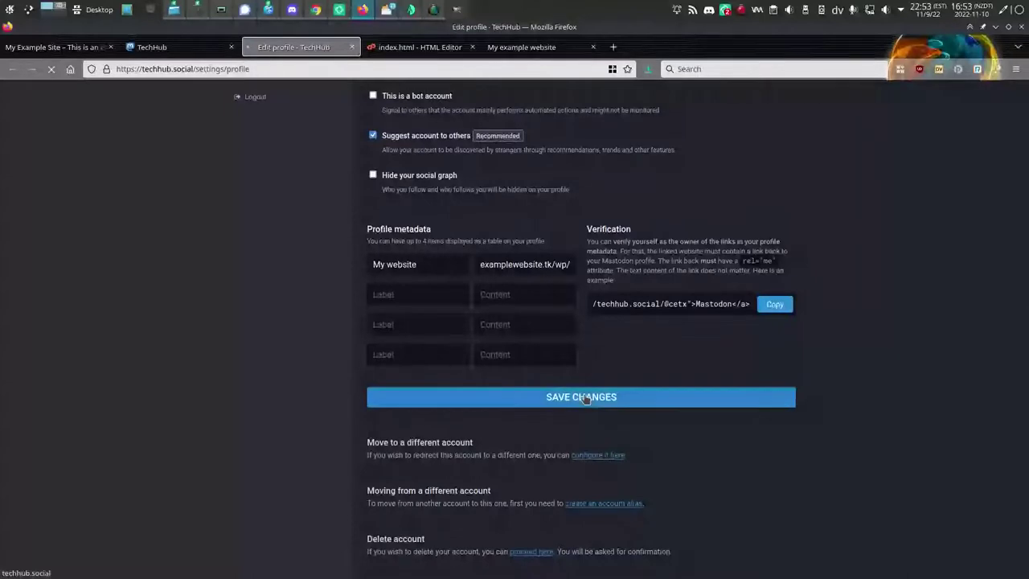
{"action": "left_click", "coordinate": [290, 193]}
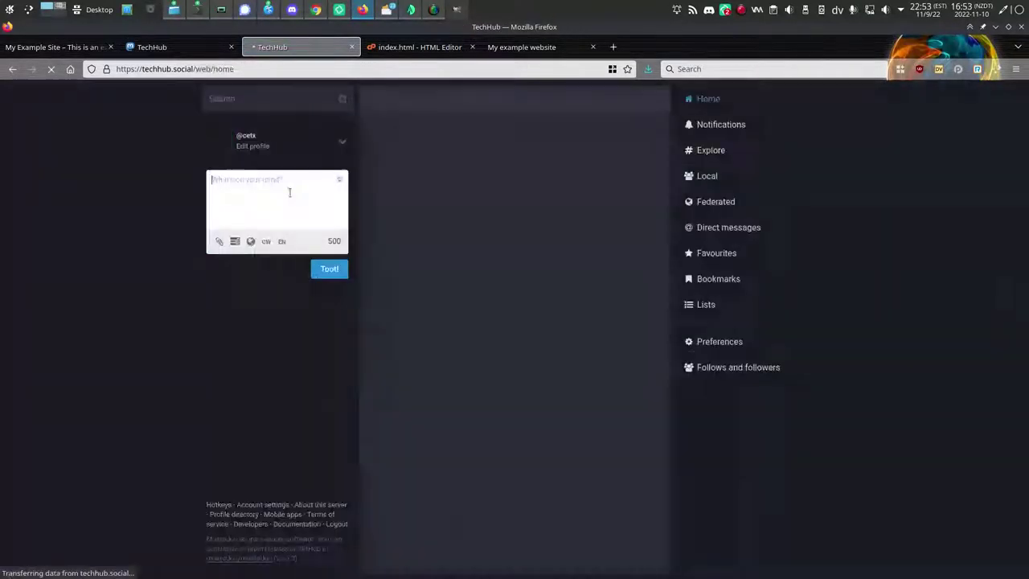
{"action": "left_click", "coordinate": [246, 135]}
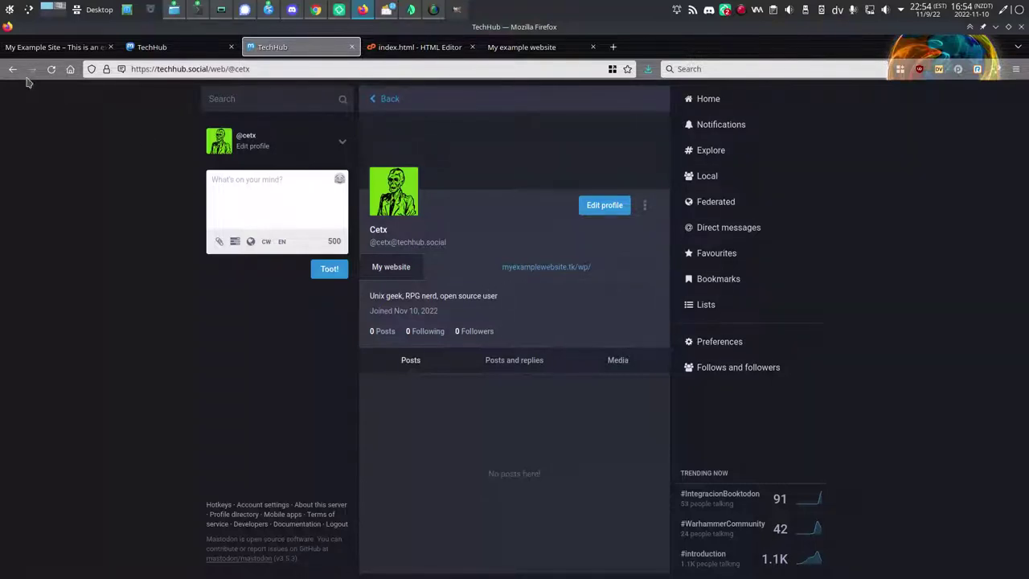
Step: Switch to the WordPress site and open its "Hello world!" post for editing from the dashboard's post list
{"action": "left_click", "coordinate": [72, 51]}
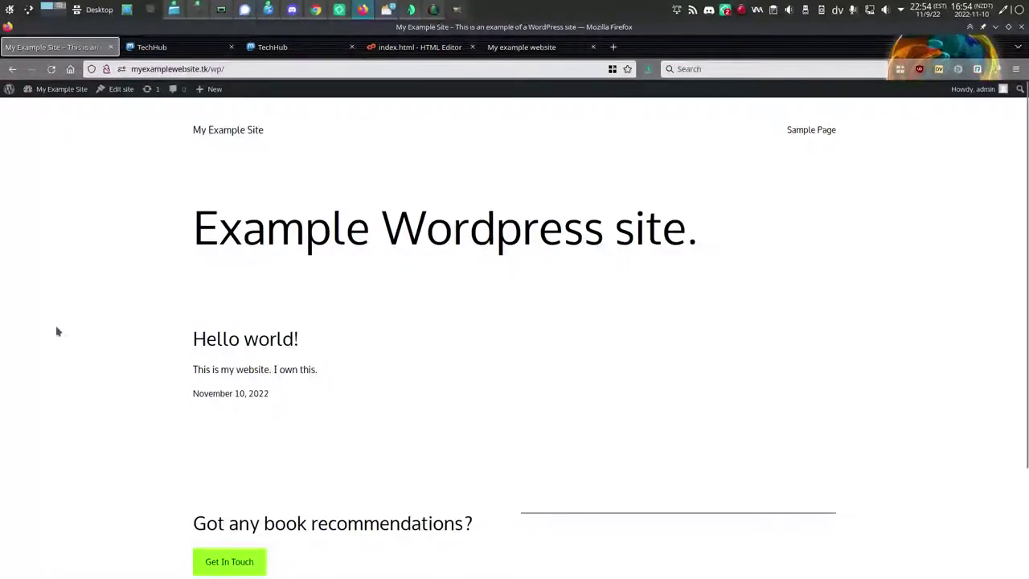
{"action": "mouse_move", "coordinate": [50, 91]}
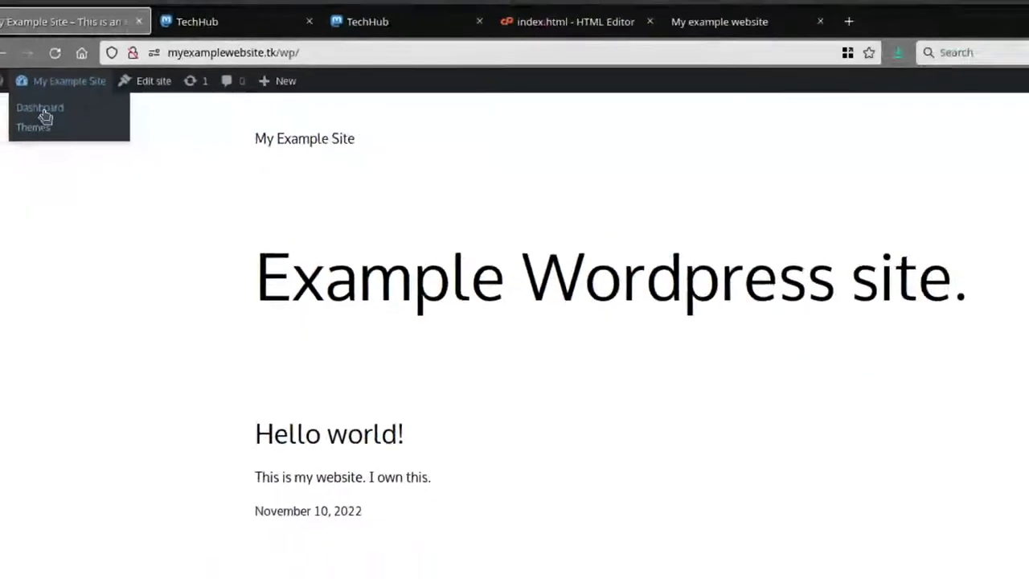
{"action": "left_click", "coordinate": [44, 118]}
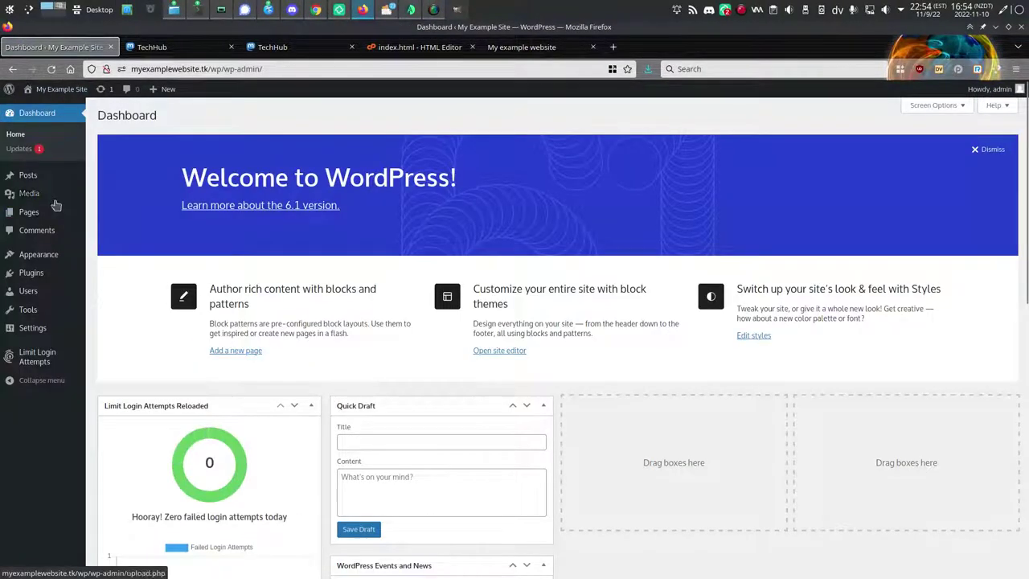
{"action": "mouse_move", "coordinate": [31, 177]}
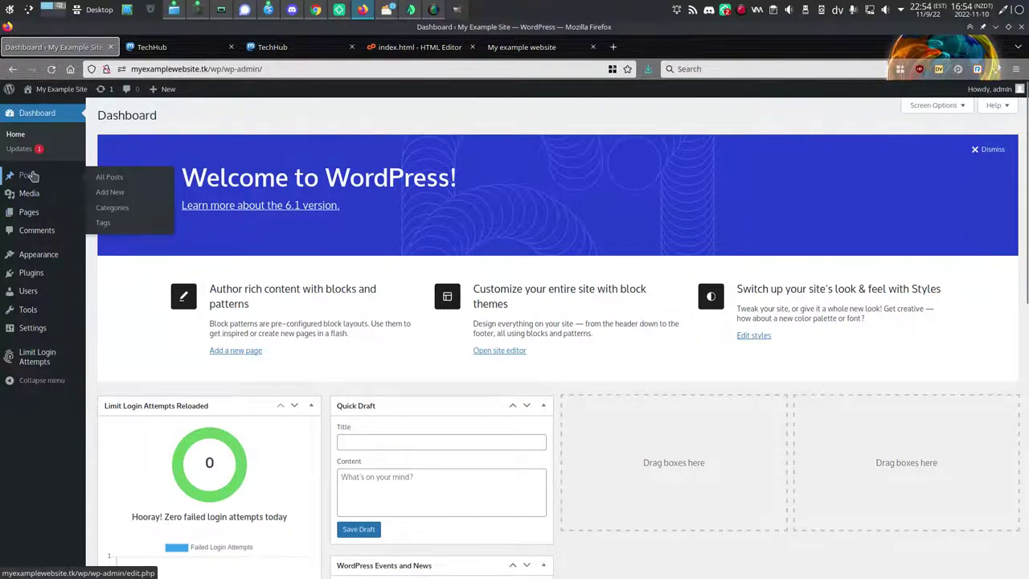
{"action": "left_click", "coordinate": [111, 178]}
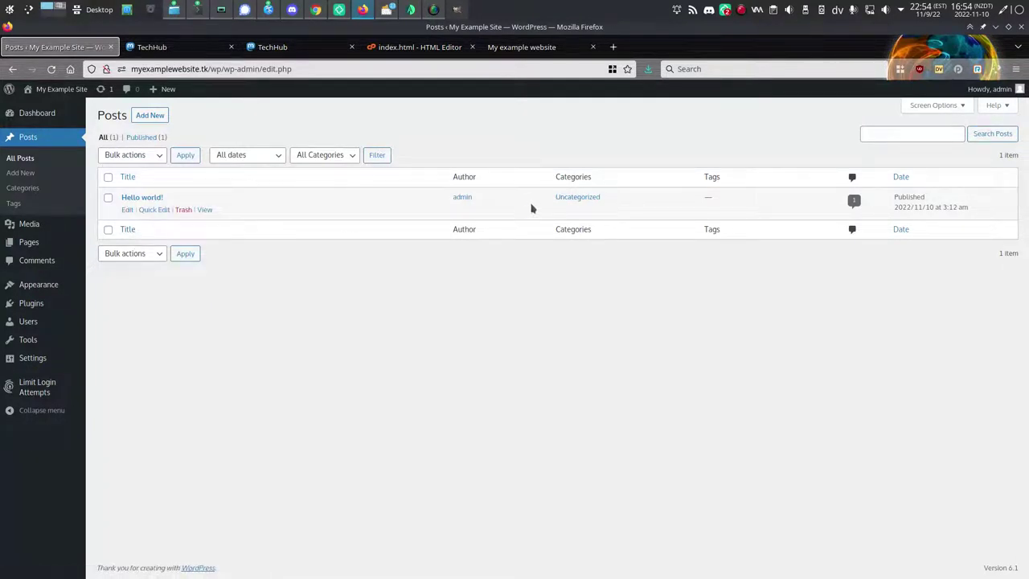
{"action": "mouse_move", "coordinate": [576, 202]}
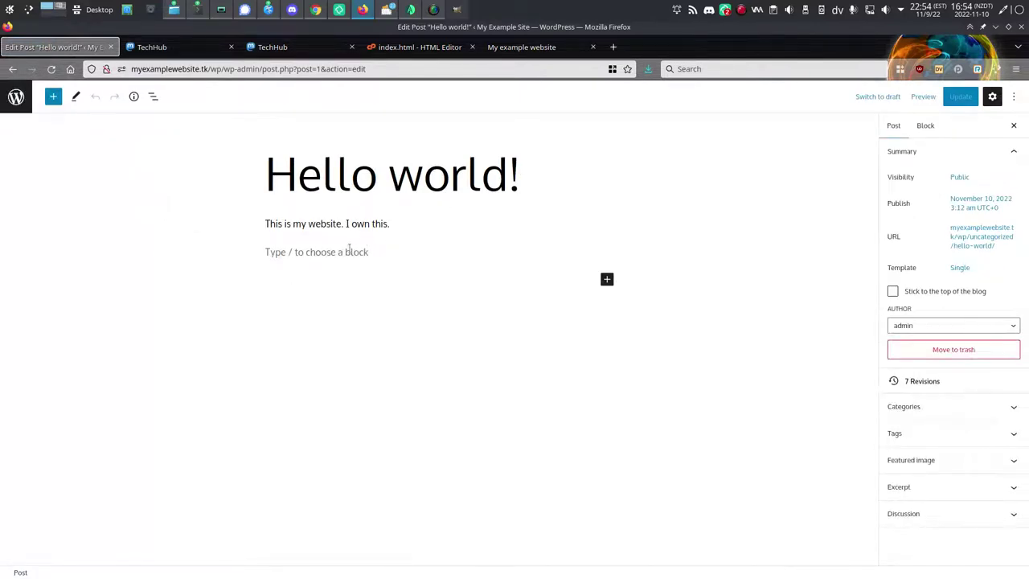
Step: Add a paragraph reading "Visit me on Mastodon." below the post's existing sentence
{"action": "left_click", "coordinate": [410, 223]}
{"action": "key", "text": "Return"}
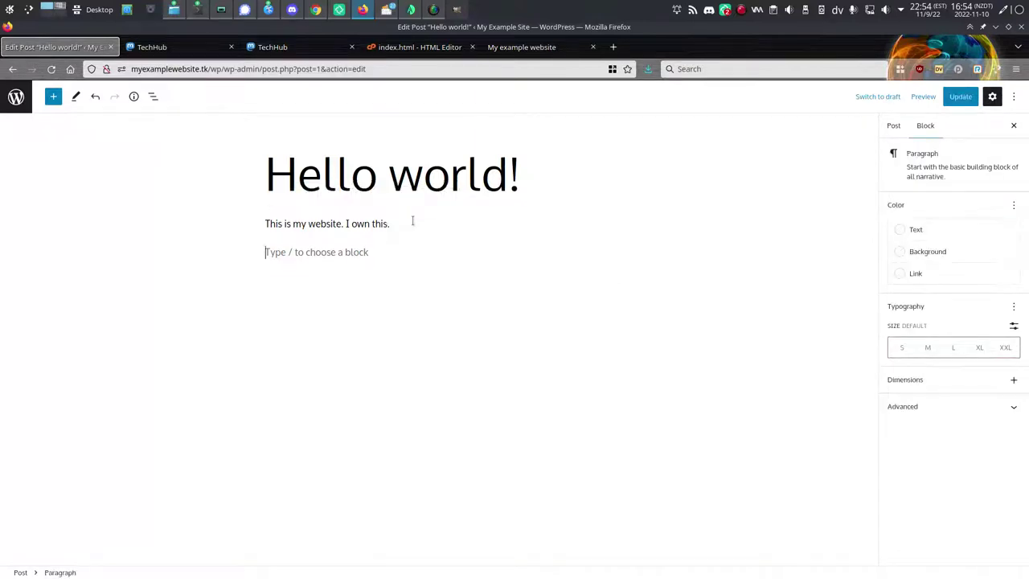
{"action": "type", "text": "Visit me o"}
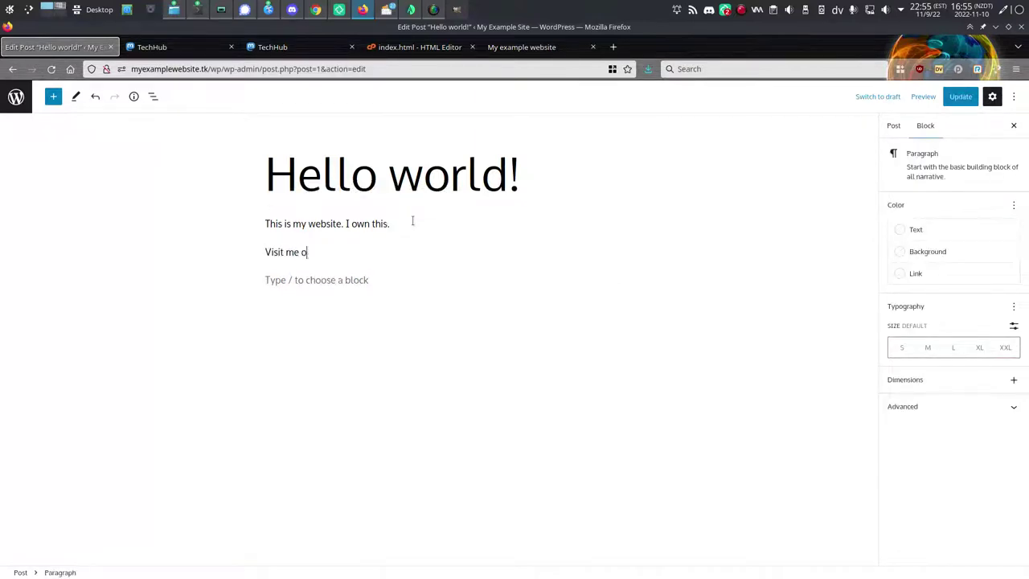
{"action": "type", "text": "n Mastodon."}
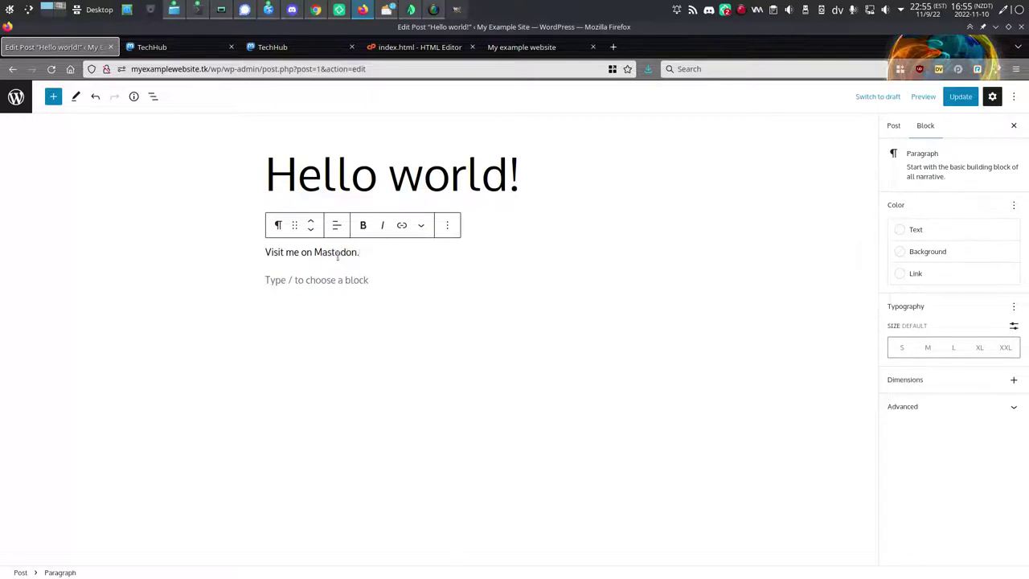
Step: Edit the new paragraph as HTML and replace the word "Mastodon" with the copied rel="me" link code
{"action": "left_click", "coordinate": [447, 227]}
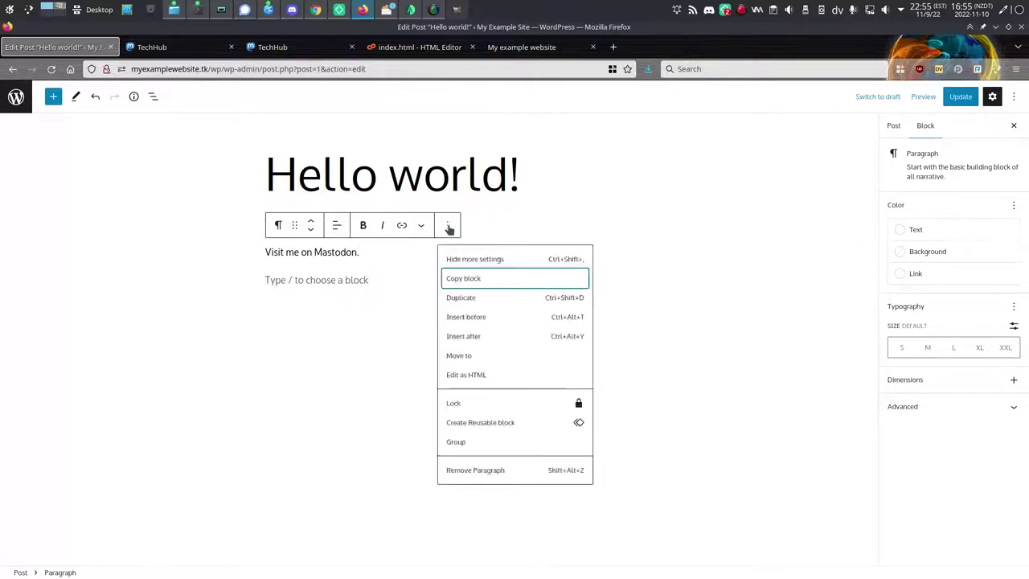
{"action": "left_click", "coordinate": [482, 379]}
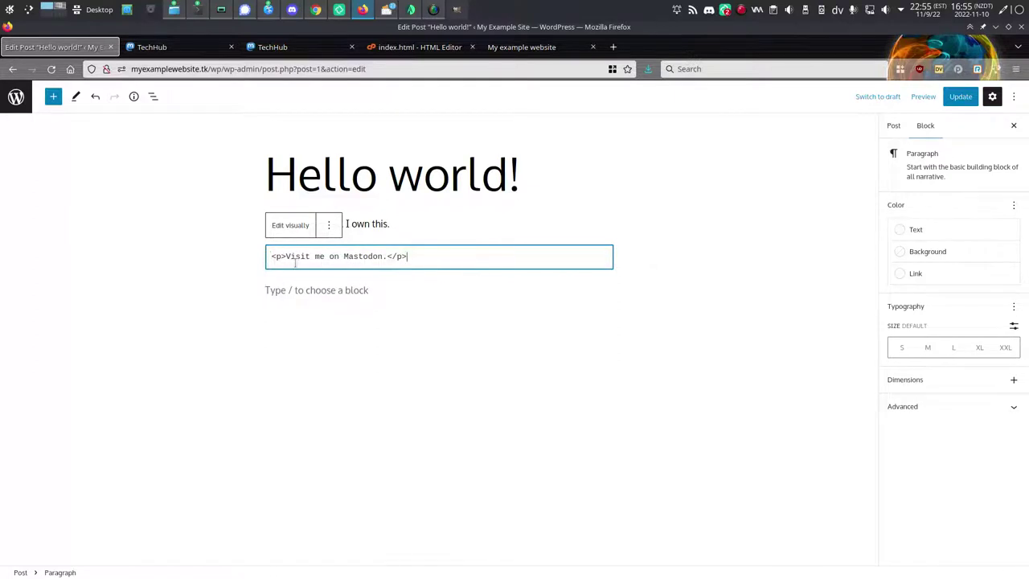
{"action": "double_click", "coordinate": [359, 257]}
{"action": "key", "text": "ctrl+v"}
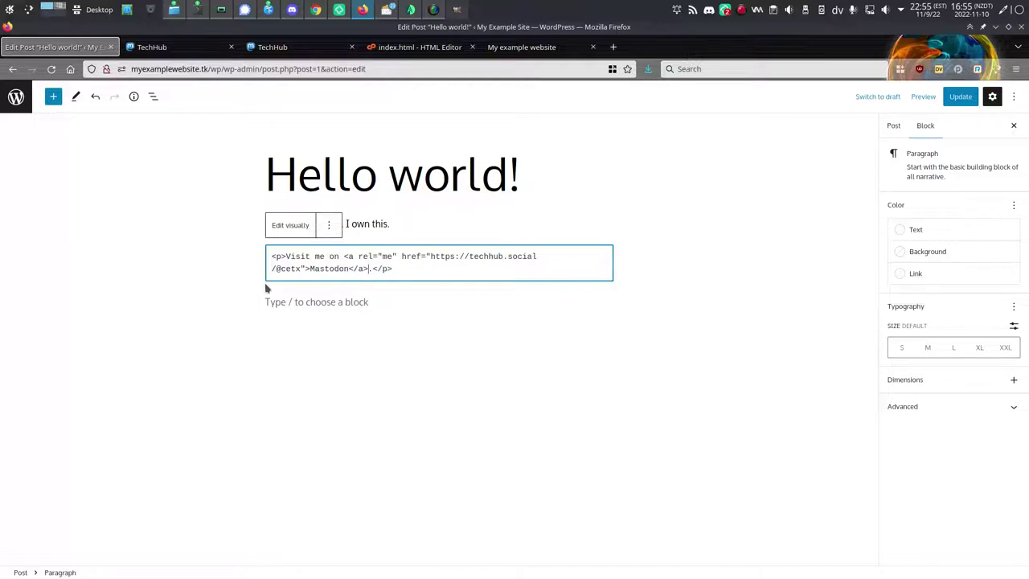
Step: Return the linked paragraph to visual editing and update the published post
{"action": "left_click", "coordinate": [331, 319]}
{"action": "left_click", "coordinate": [339, 302]}
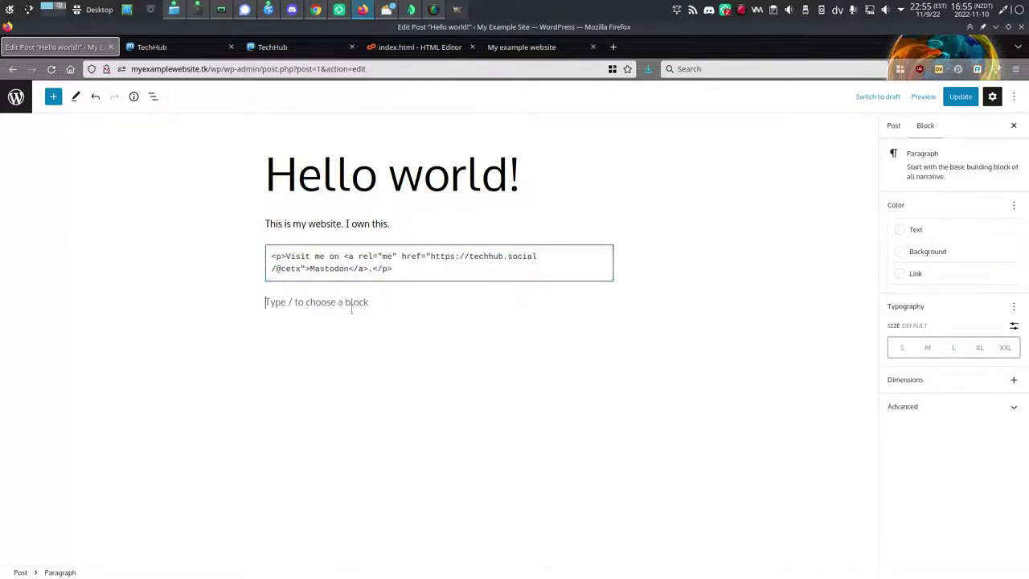
{"action": "left_click", "coordinate": [334, 278]}
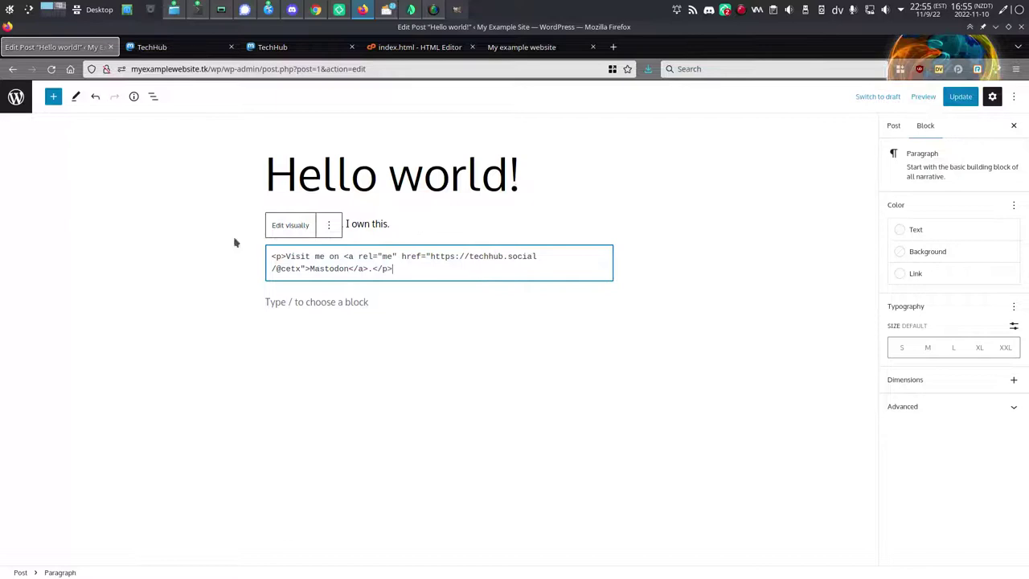
{"action": "left_click", "coordinate": [287, 230]}
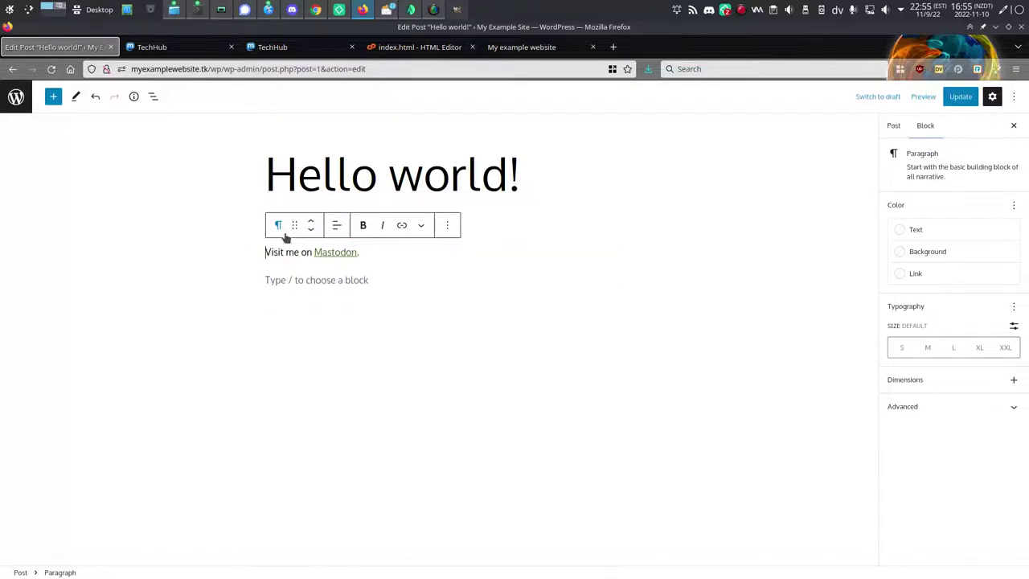
{"action": "left_click", "coordinate": [416, 318]}
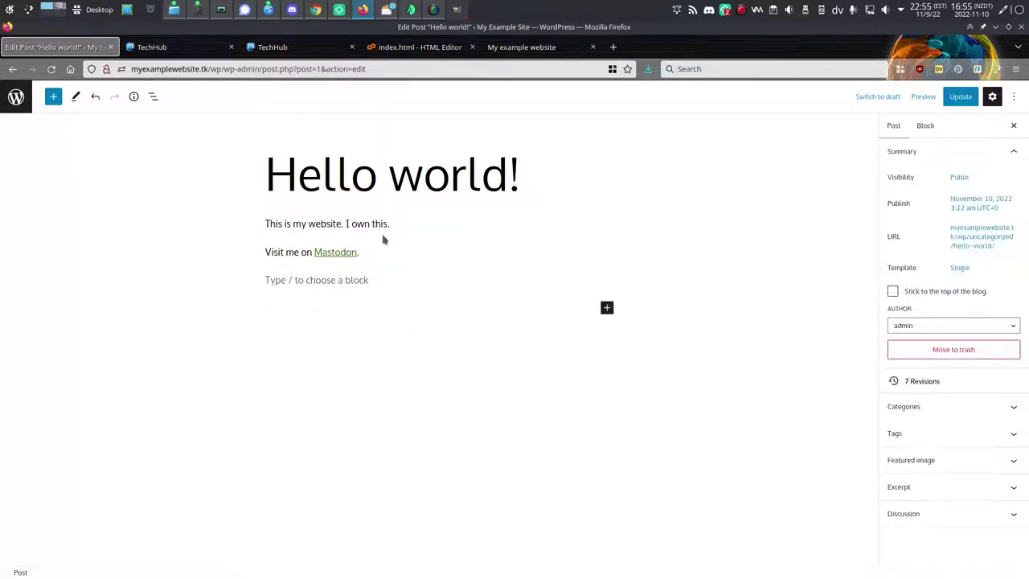
{"action": "left_click", "coordinate": [960, 100]}
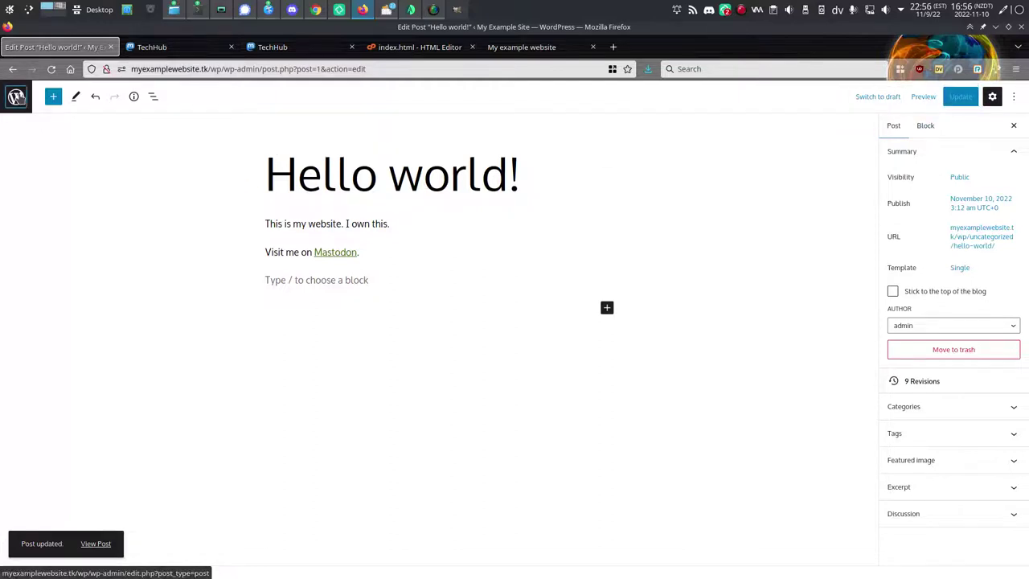
Step: Visit the live site, open the "Hello world!" post and follow its Mastodon link to check where it leads
{"action": "left_click", "coordinate": [16, 97]}
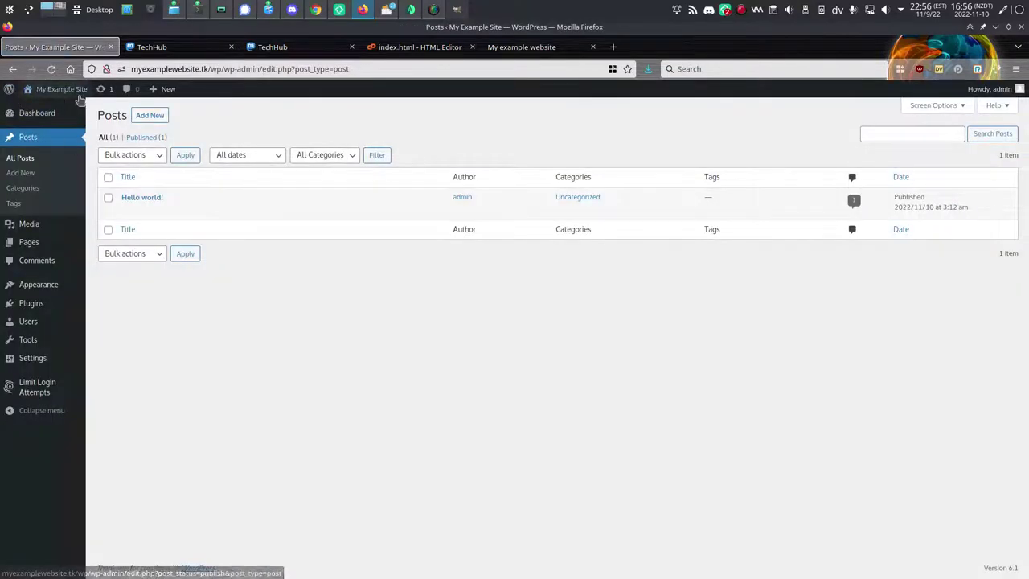
{"action": "mouse_move", "coordinate": [32, 92]}
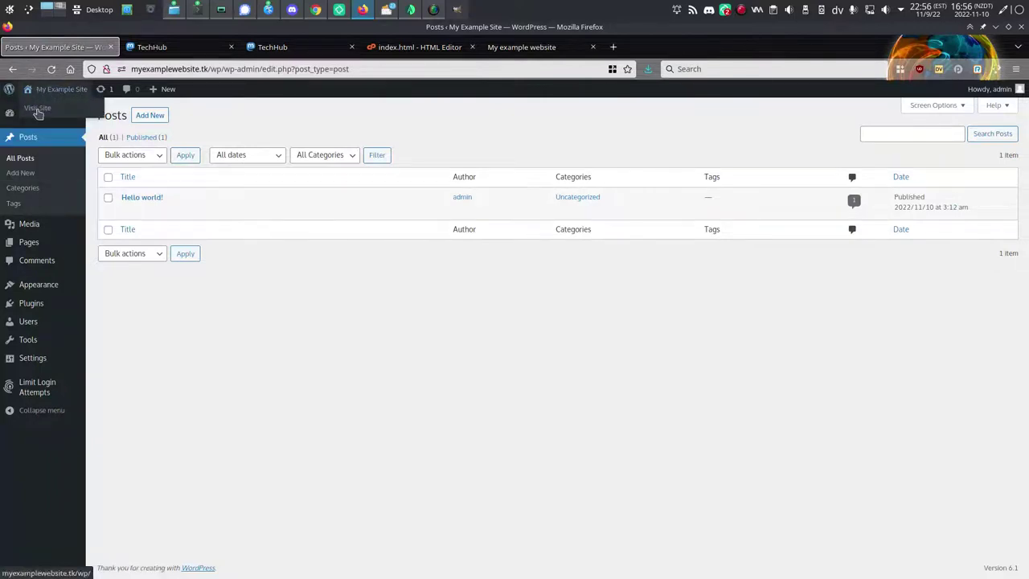
{"action": "left_click", "coordinate": [38, 113]}
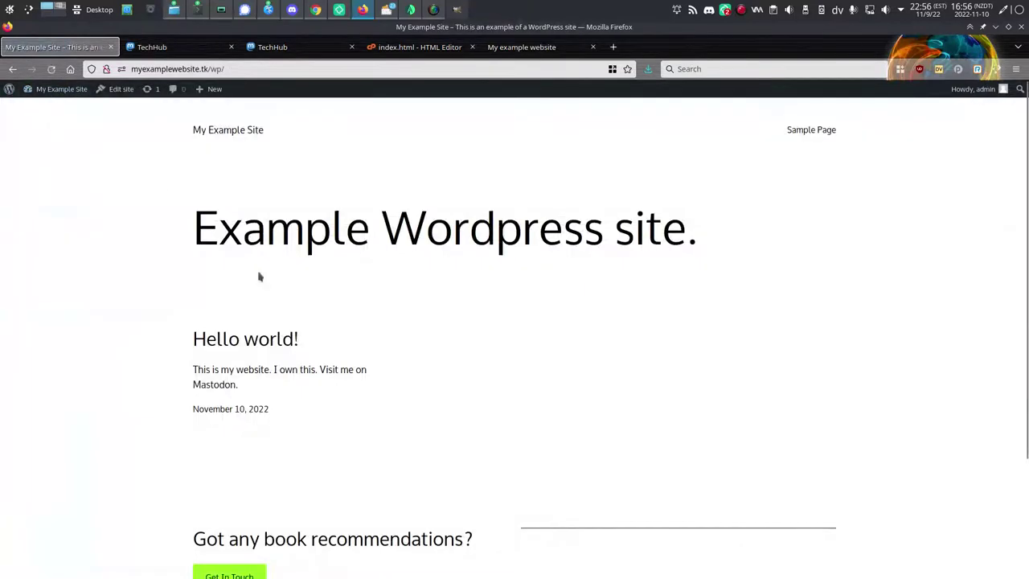
{"action": "left_click", "coordinate": [267, 345]}
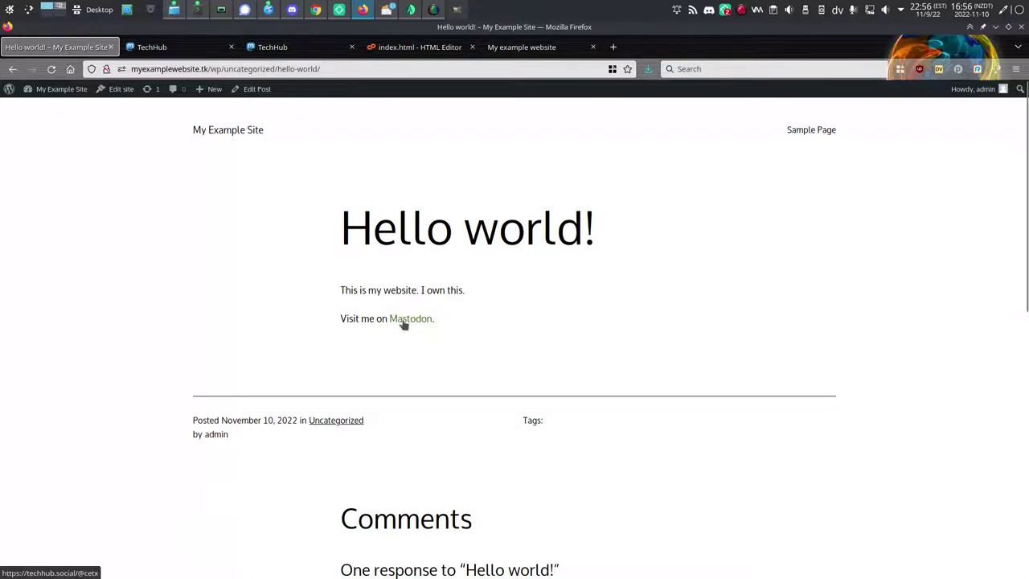
{"action": "left_click", "coordinate": [403, 322]}
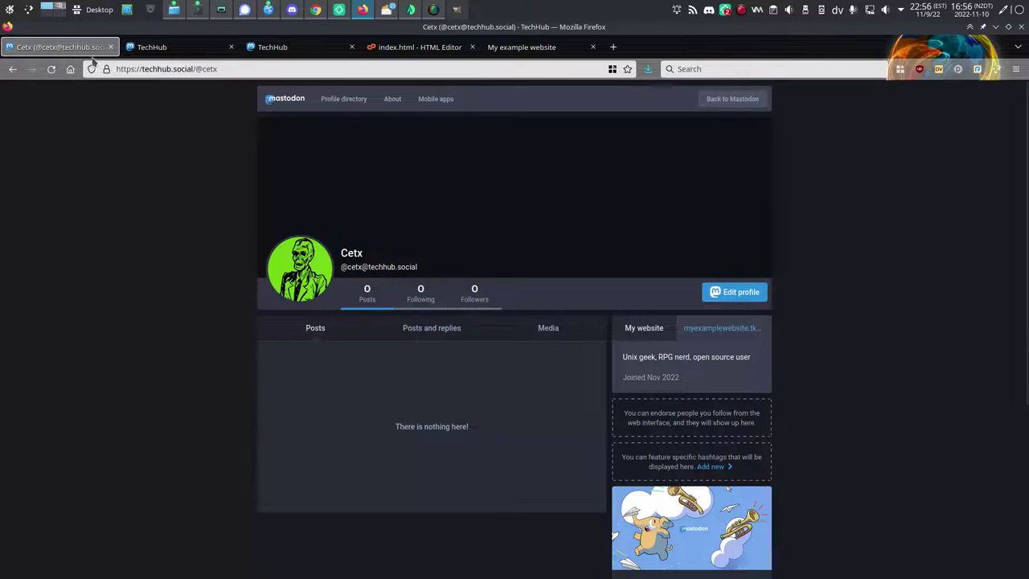
Step: Return the link's page to the "Hello world!" post and reload the Mastodon profile to check whether its website link is verified
{"action": "left_click", "coordinate": [12, 68]}
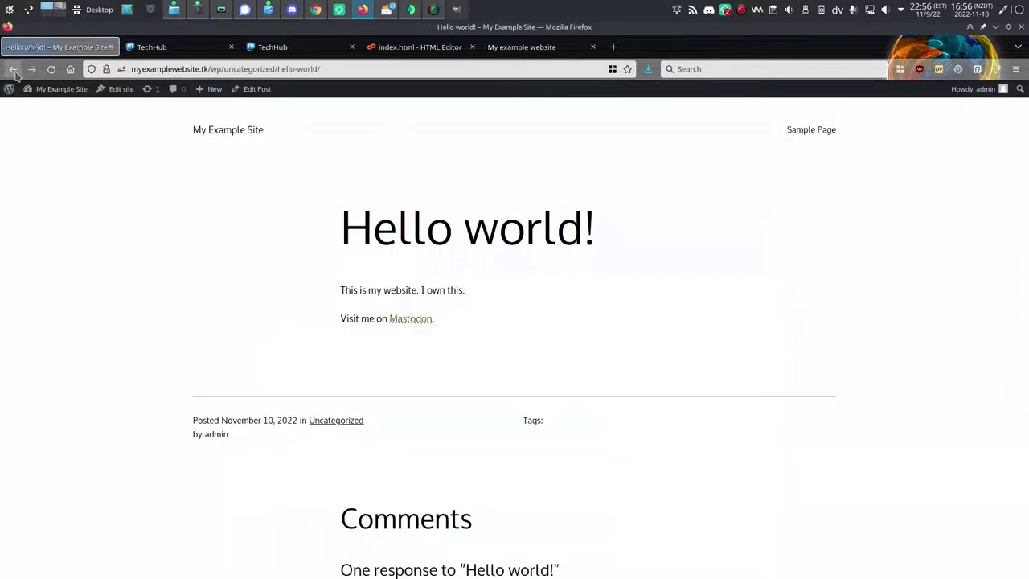
{"action": "left_click", "coordinate": [175, 46]}
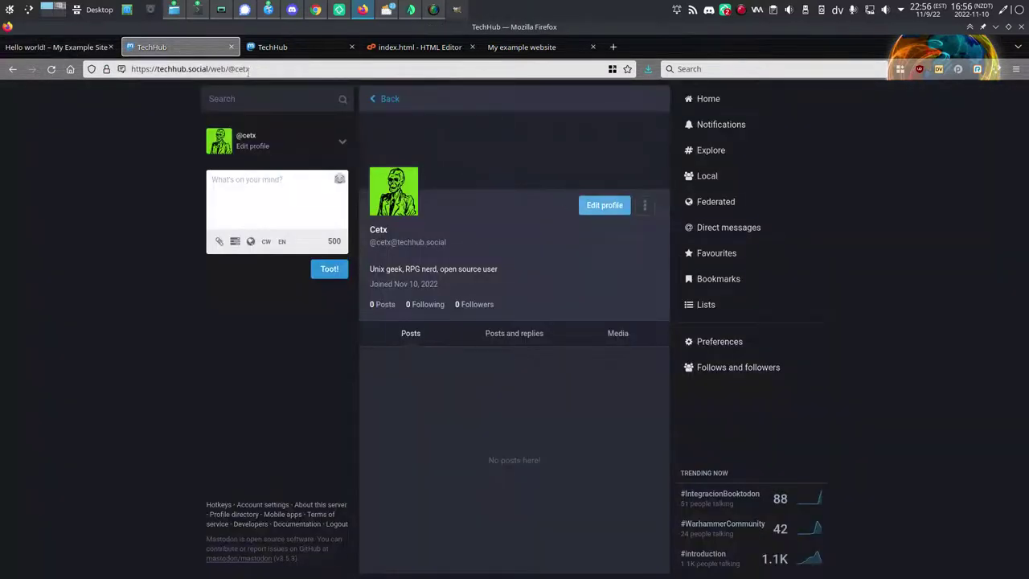
{"action": "left_click", "coordinate": [232, 46]}
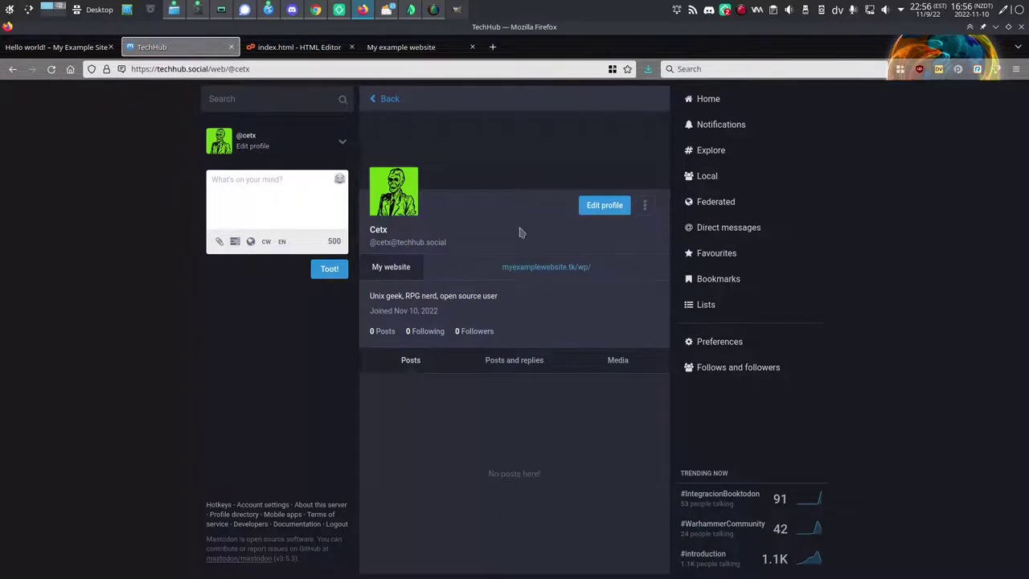
{"action": "left_click", "coordinate": [50, 68]}
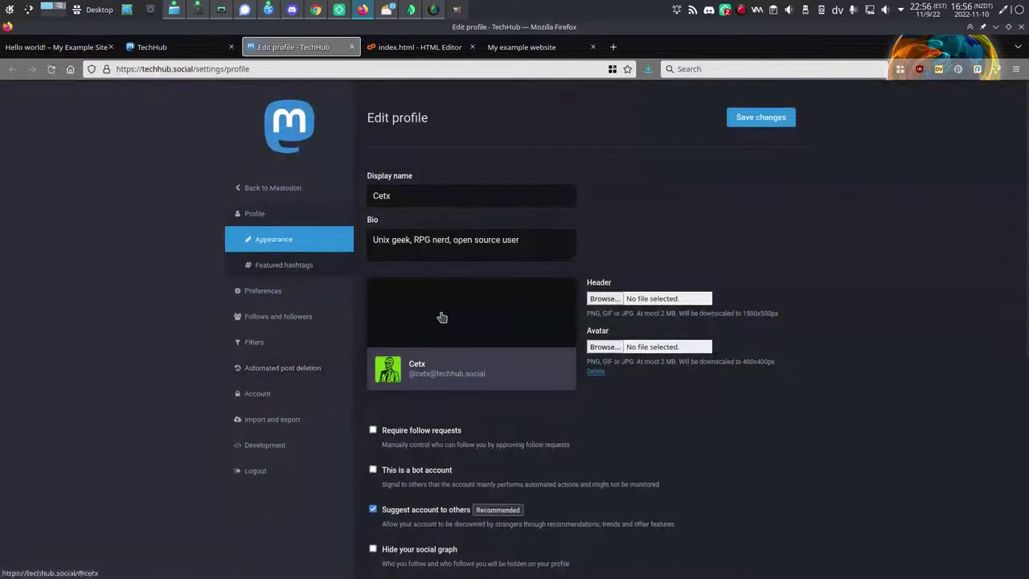
Step: Examine the "My website" address in the profile metadata on the Mastodon profile editing page
{"action": "scroll", "coordinate": [443, 320], "scroll_direction": "down", "scroll_amount": 3}
{"action": "scroll", "coordinate": [441, 316], "scroll_direction": "down", "scroll_amount": 2}
{"action": "triple_click", "coordinate": [518, 341]}
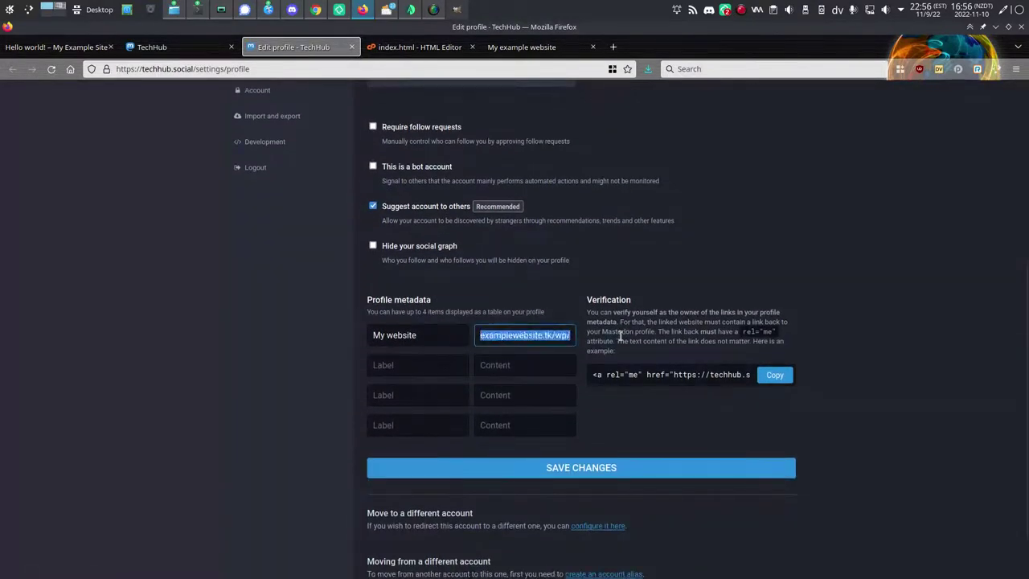
{"action": "left_click", "coordinate": [523, 340]}
{"action": "key", "text": "shift+End"}
{"action": "left_click_drag", "start_coordinate": [482, 341], "coordinate": [512, 340]}
{"action": "left_click", "coordinate": [512, 340]}
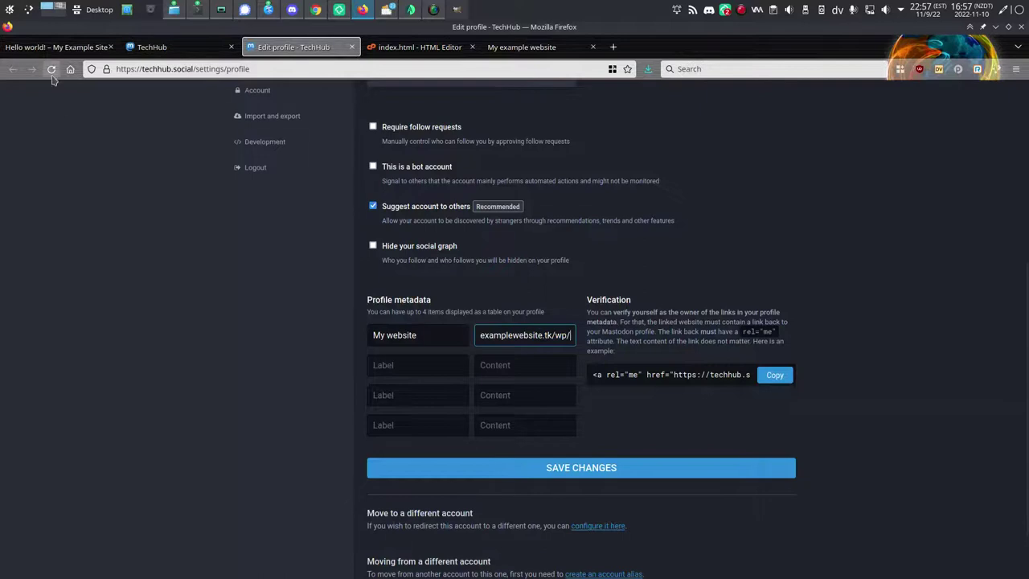
Step: Copy the full web address of the "Hello world!" post that contains the Mastodon link
{"action": "left_click", "coordinate": [58, 50]}
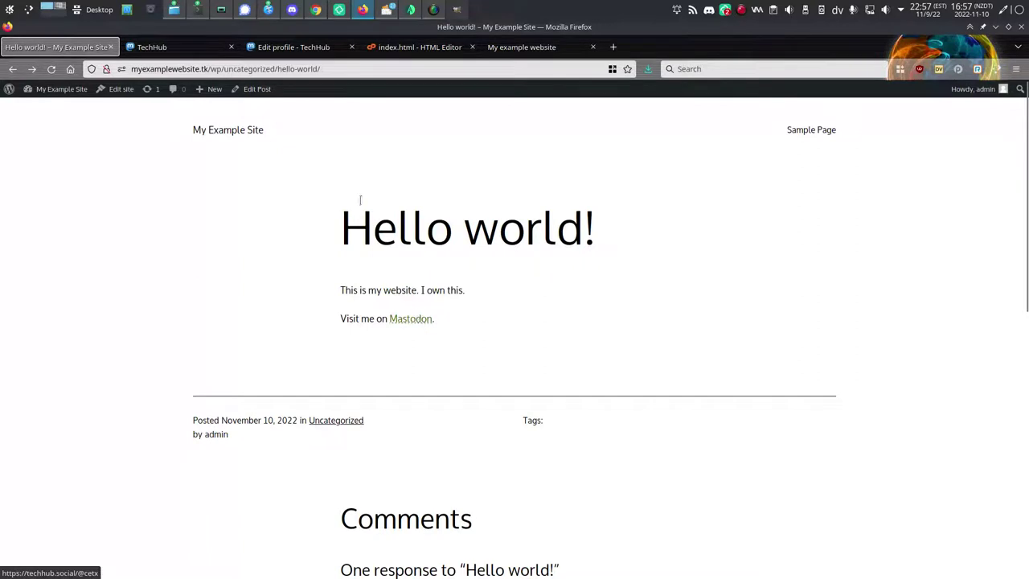
{"action": "left_click", "coordinate": [237, 70]}
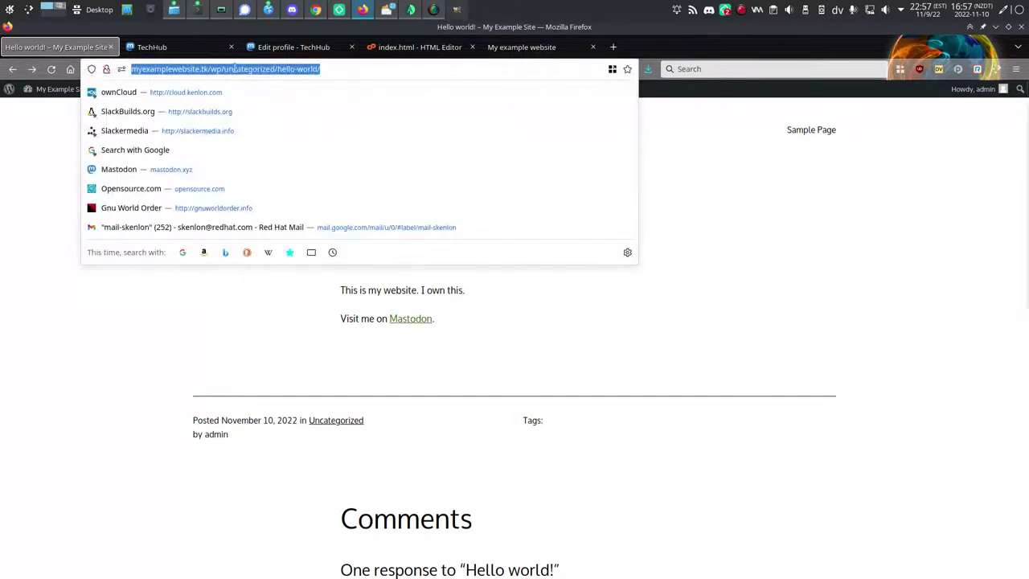
{"action": "right_click", "coordinate": [227, 73]}
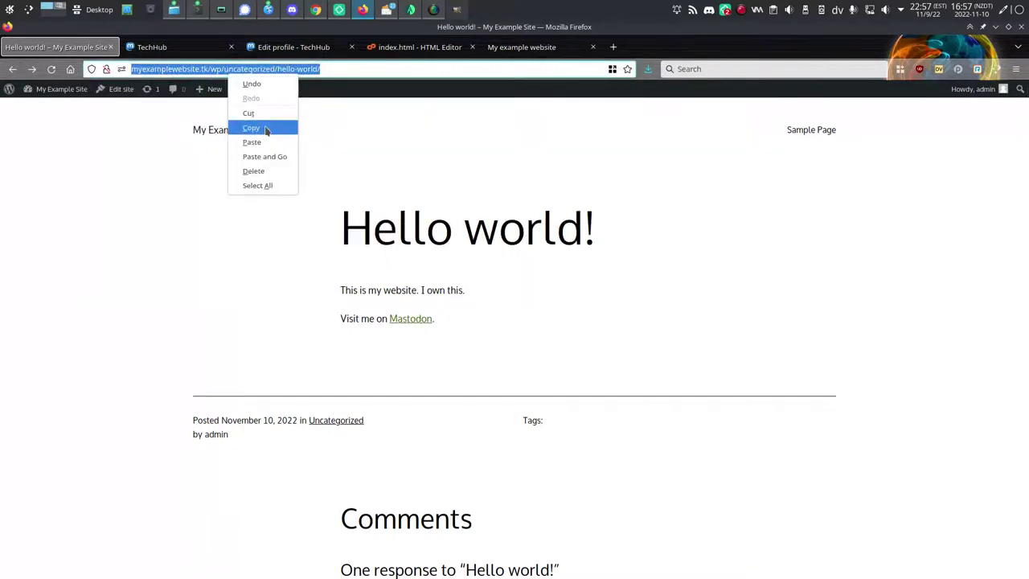
{"action": "left_click", "coordinate": [265, 126]}
{"action": "left_click", "coordinate": [273, 71]}
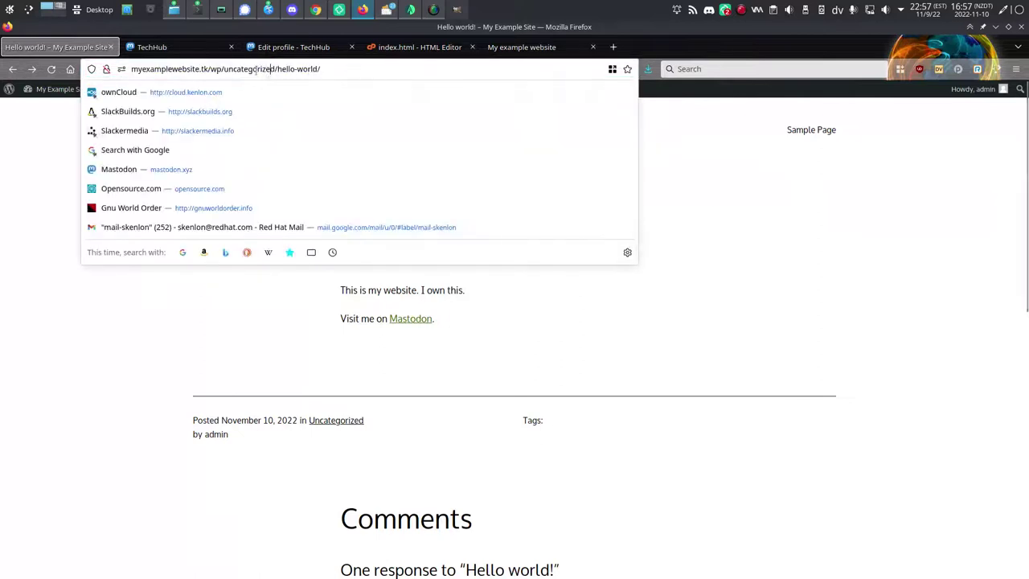
{"action": "right_click", "coordinate": [254, 72]}
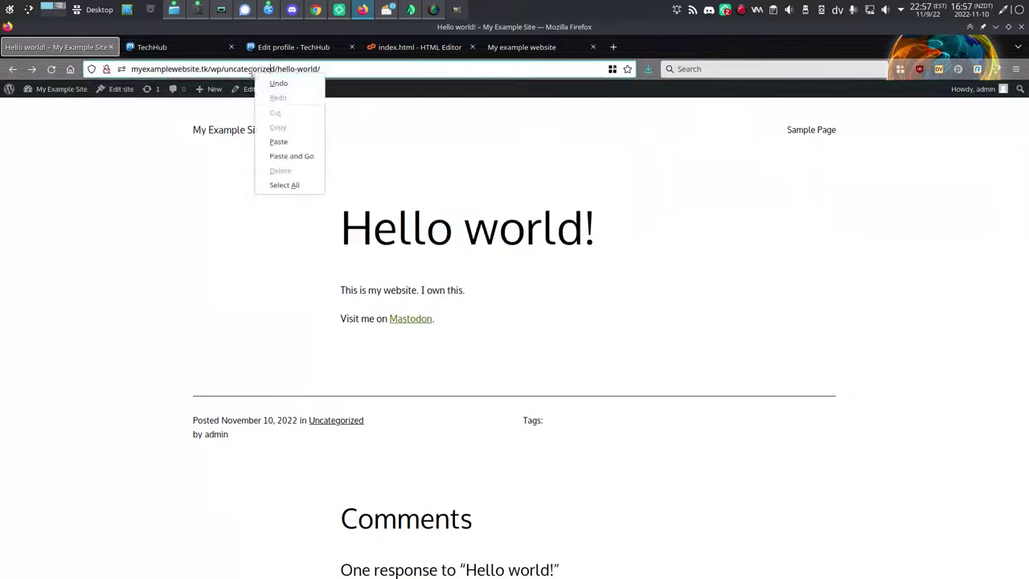
{"action": "left_click", "coordinate": [254, 70]}
{"action": "right_click", "coordinate": [254, 74]}
{"action": "left_click", "coordinate": [289, 158]}
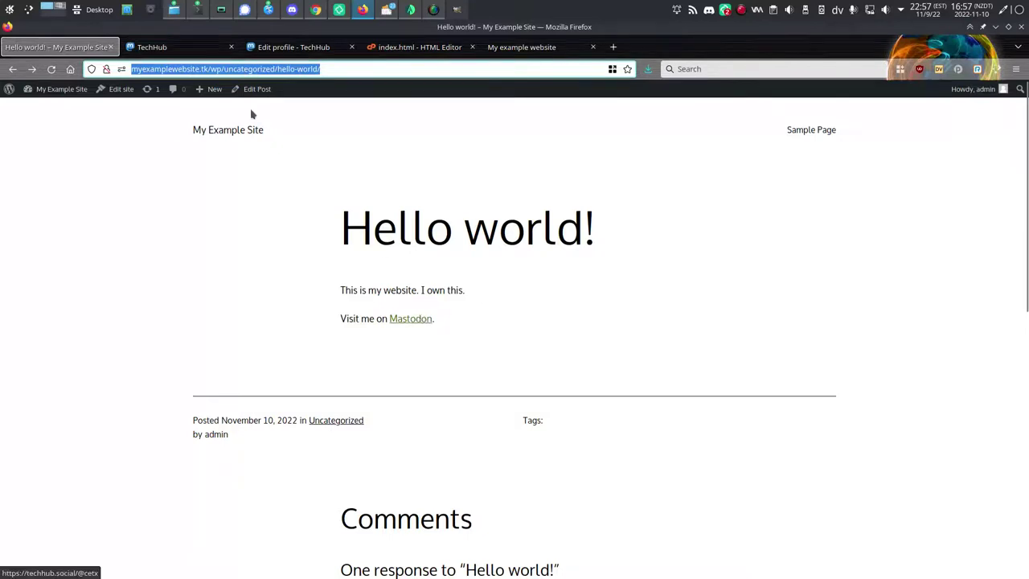
Step: Replace the "My website" address in the Mastodon profile metadata with the copied "Hello world!" post address and review the whole entry
{"action": "left_click", "coordinate": [293, 50]}
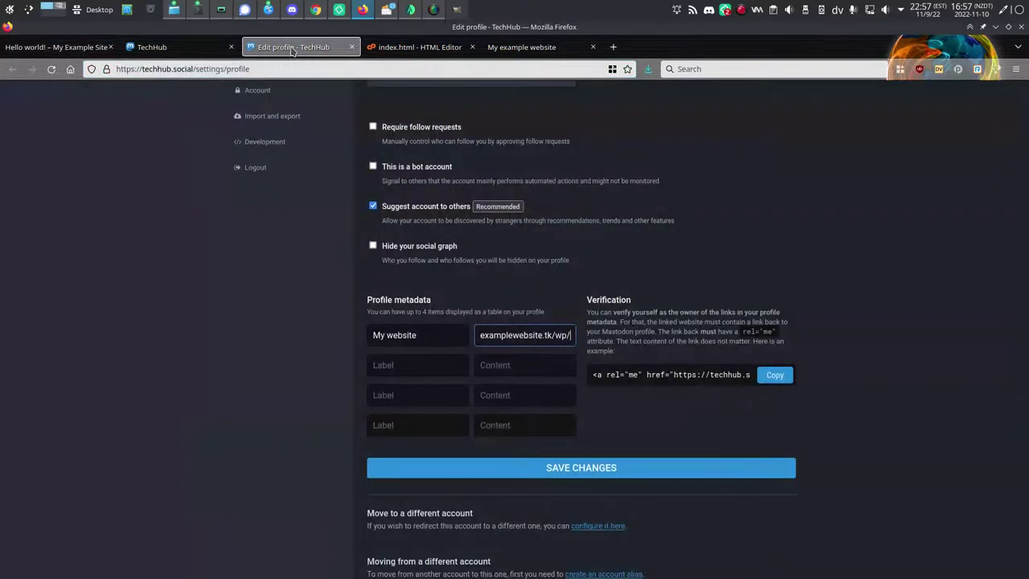
{"action": "triple_click", "coordinate": [522, 336]}
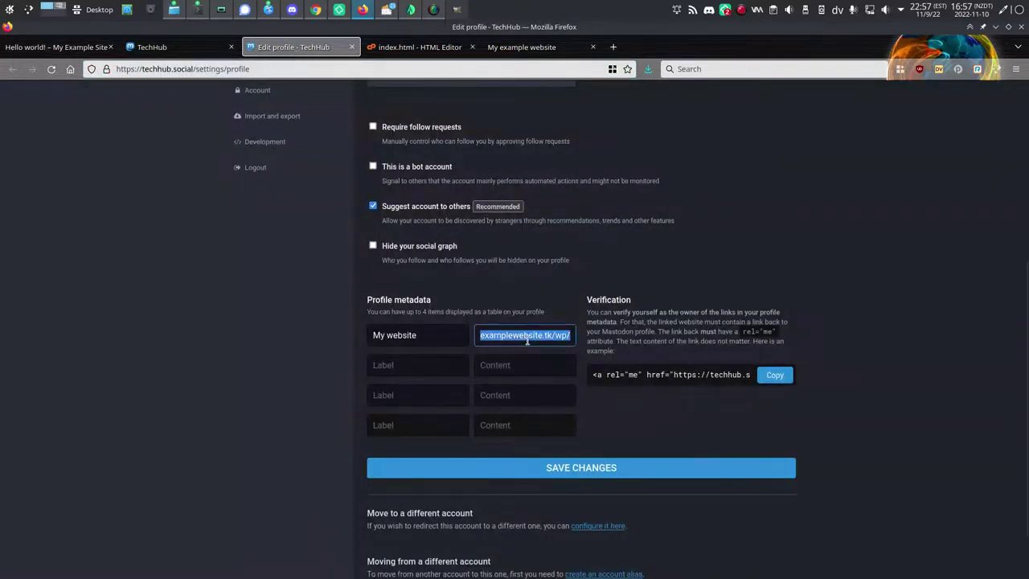
{"action": "key", "text": "ctrl+v"}
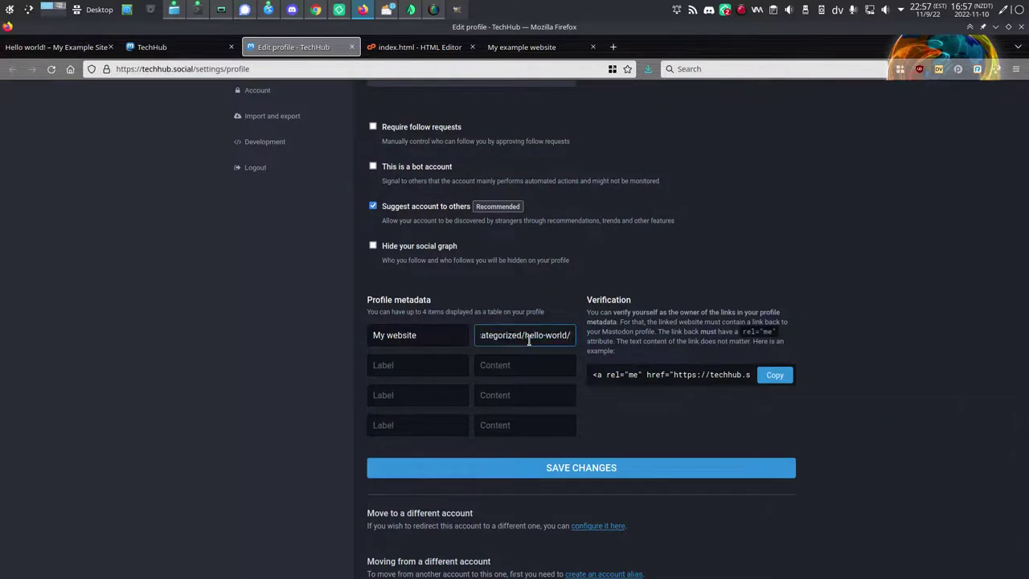
{"action": "key", "text": "Home"}
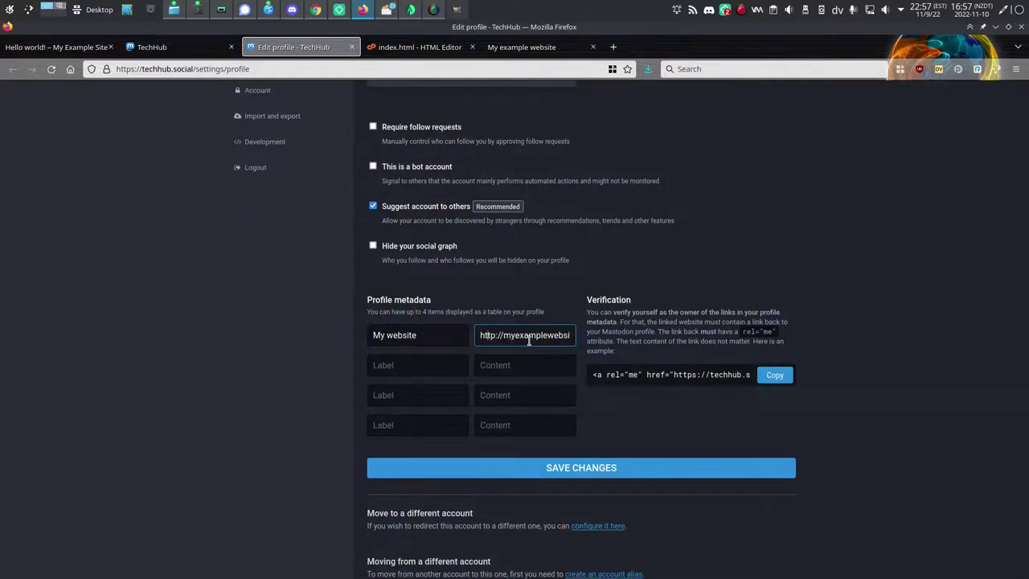
{"action": "key", "text": "Right"}
{"action": "key", "text": "Right"}
{"action": "key", "text": "Right"}
{"action": "key", "text": "Right"}
{"action": "key", "text": "Right"}
{"action": "key", "text": "Right"}
{"action": "key", "text": "Right"}
{"action": "key", "text": "Right"}
{"action": "key", "text": "Right"}
{"action": "key", "text": "Right"}
{"action": "key", "text": "Right"}
{"action": "key", "text": "Right"}
{"action": "key", "text": "Right"}
{"action": "key", "text": "Right"}
{"action": "key", "text": "Right"}
{"action": "key", "text": "Right"}
{"action": "key", "text": "Right"}
{"action": "key", "text": "Right"}
{"action": "key", "text": "Right"}
{"action": "key", "text": "Right"}
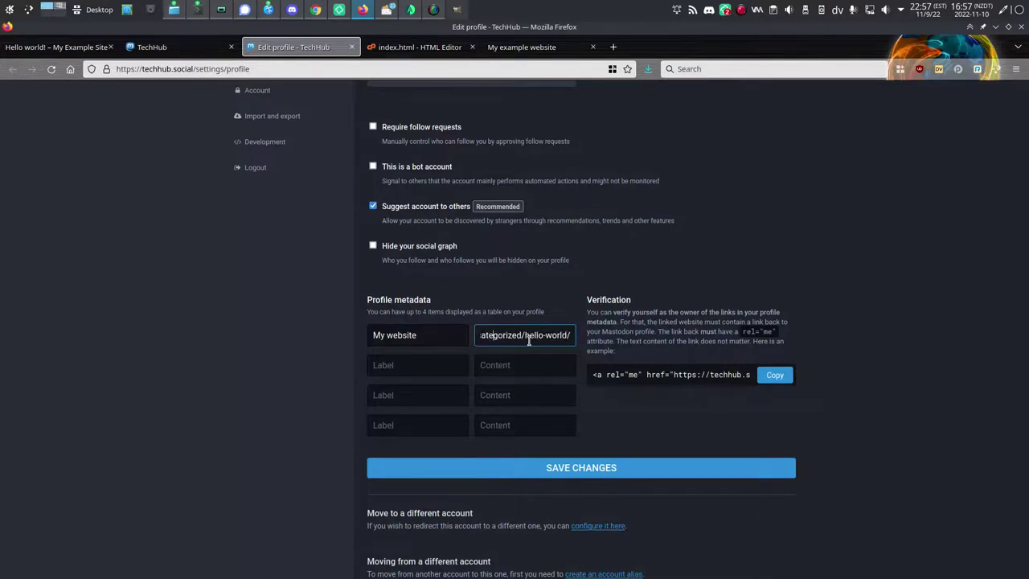
Step: Save the profile changes and return to the Mastodon profile to check the website link's verification
{"action": "left_click", "coordinate": [560, 468]}
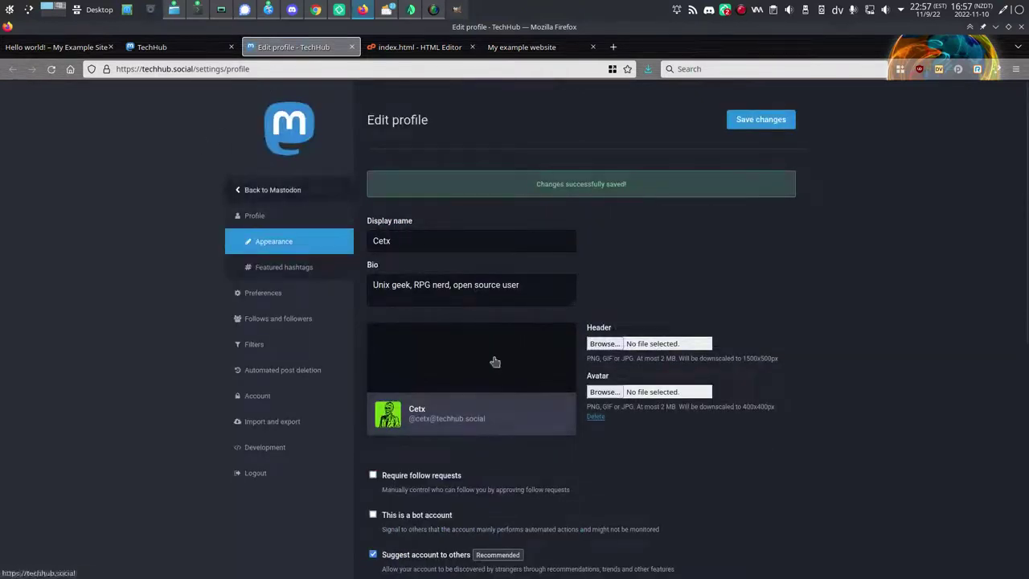
{"action": "left_click", "coordinate": [271, 192]}
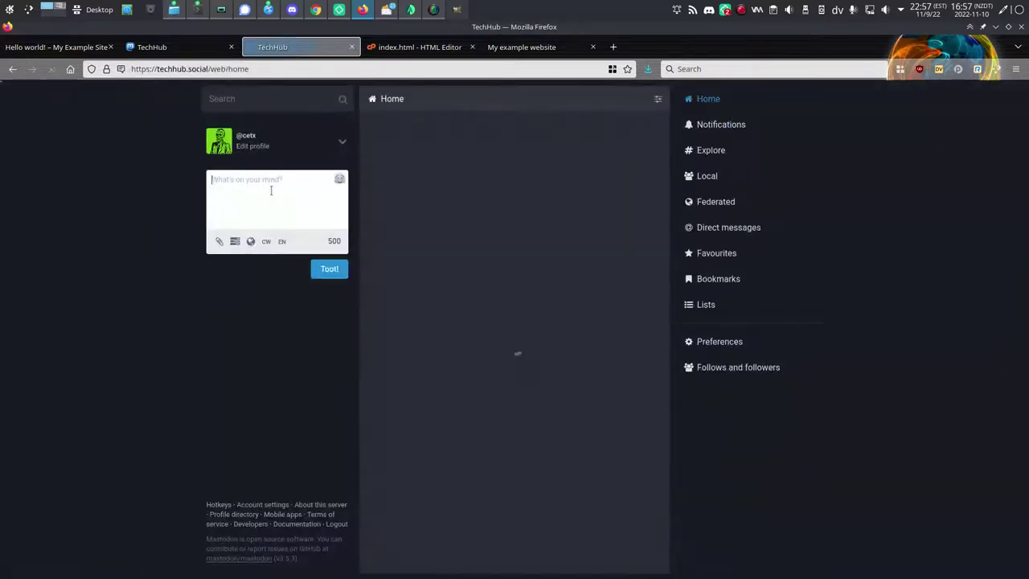
{"action": "left_click", "coordinate": [251, 138]}
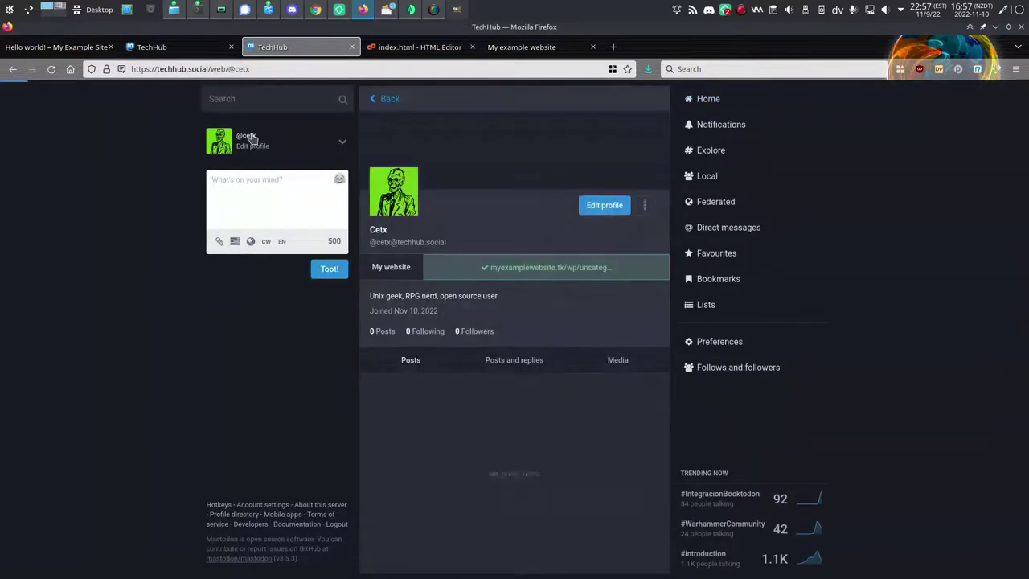